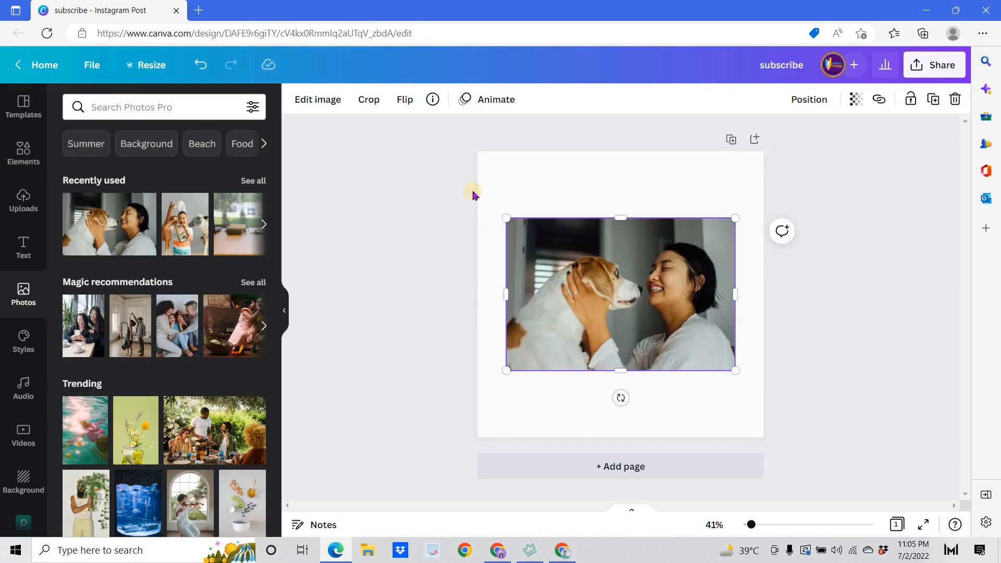
# Remove the photo's background and enlarge the cut-out of the woman and dog to nearly the page's full width.
pyautogui.click(328, 108)
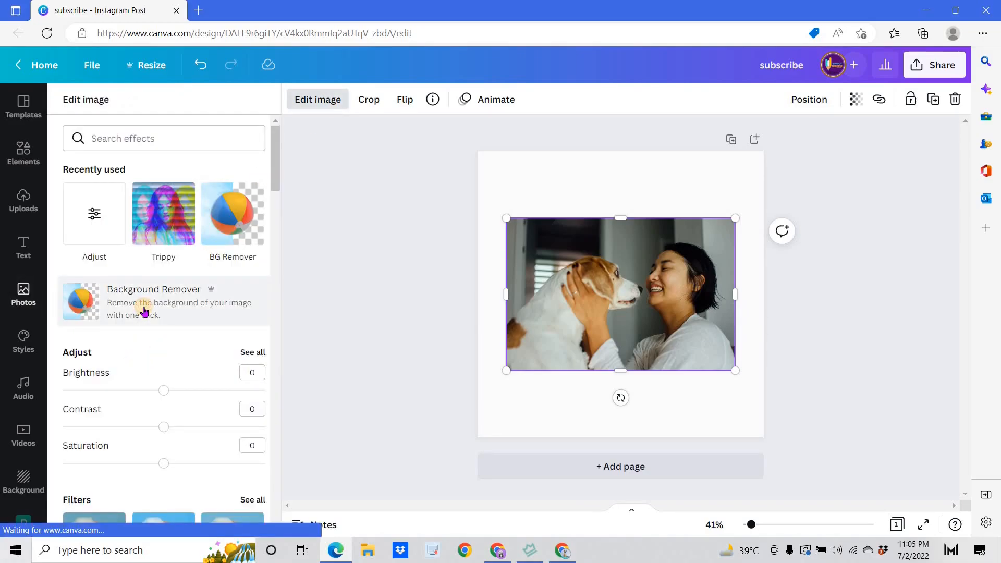
pyautogui.click(144, 312)
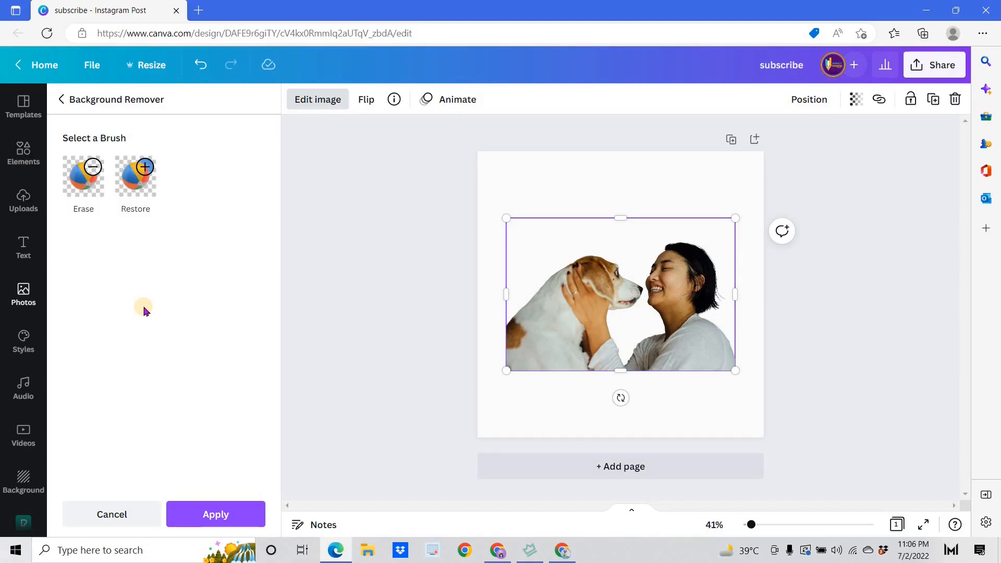
pyautogui.click(212, 523)
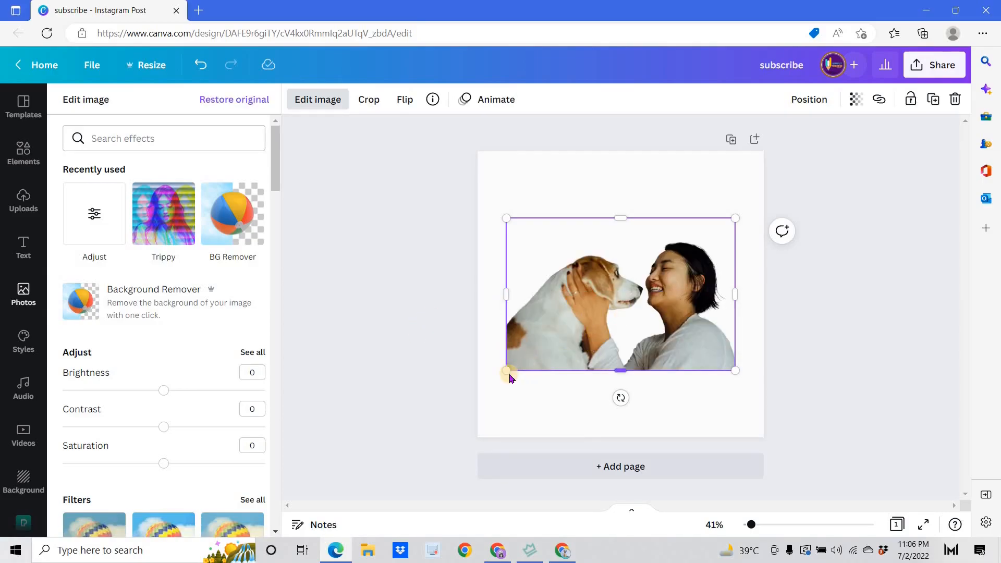
pyautogui.moveTo(491, 392); pyautogui.dragTo(472, 404)
pyautogui.moveTo(744, 393)
pyautogui.mouseDown()
pyautogui.moveTo(751, 406)
pyautogui.moveTo(759, 401)
pyautogui.mouseUp()
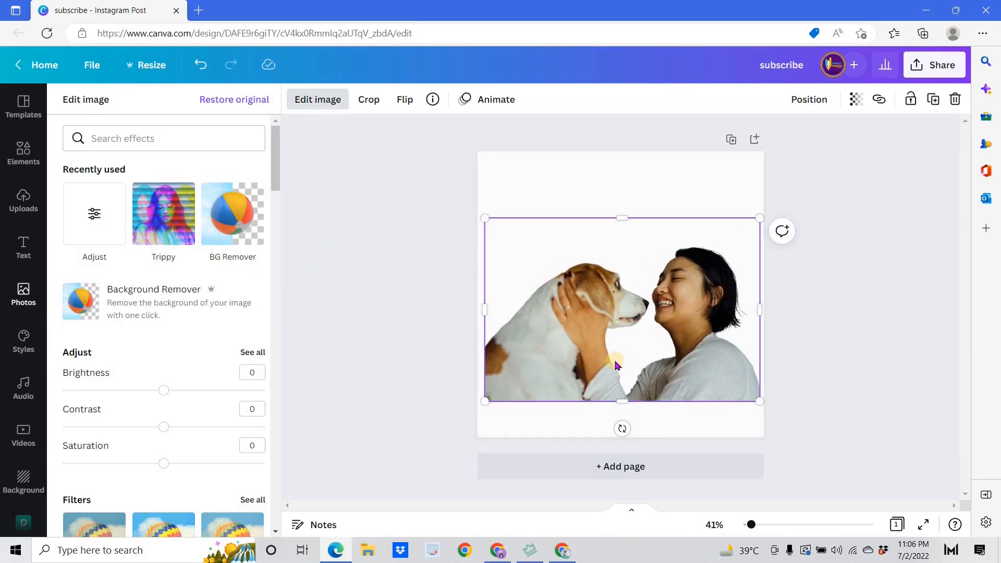
# Give the cut-out photo the Trace variant of the Trippy effect.
pyautogui.scroll(-15, 170, 347)
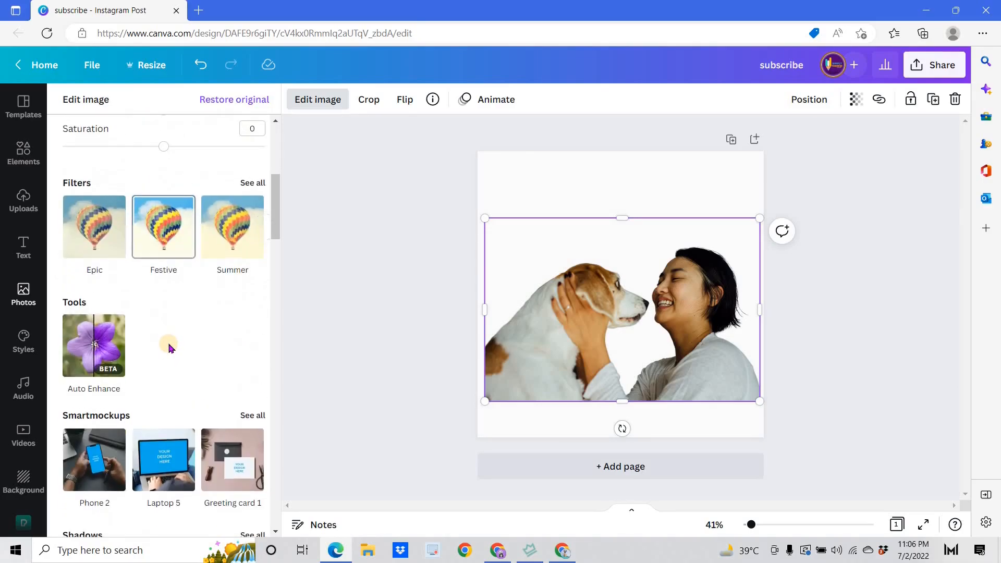
pyautogui.scroll(-9, 168, 349)
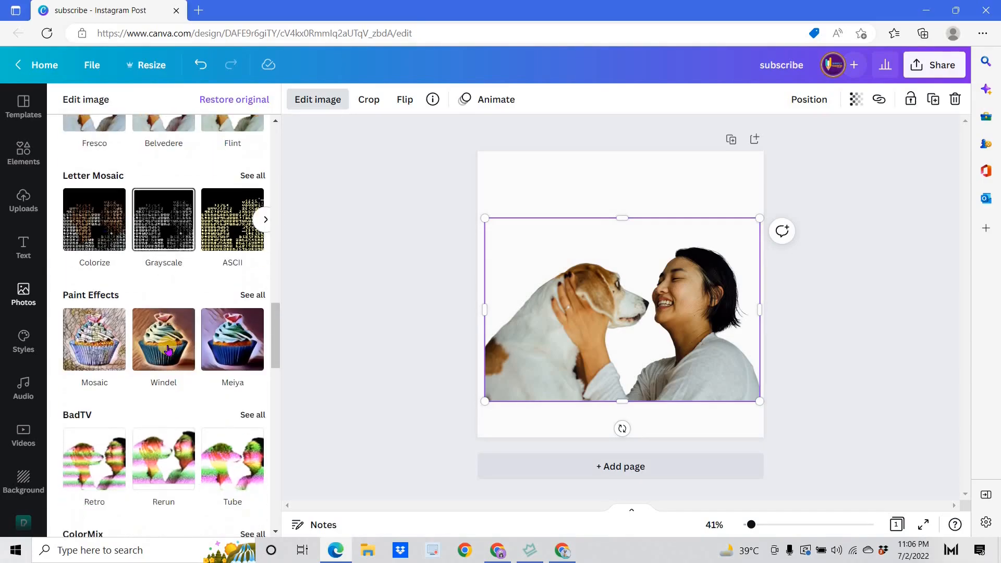
pyautogui.scroll(-6, 167, 350)
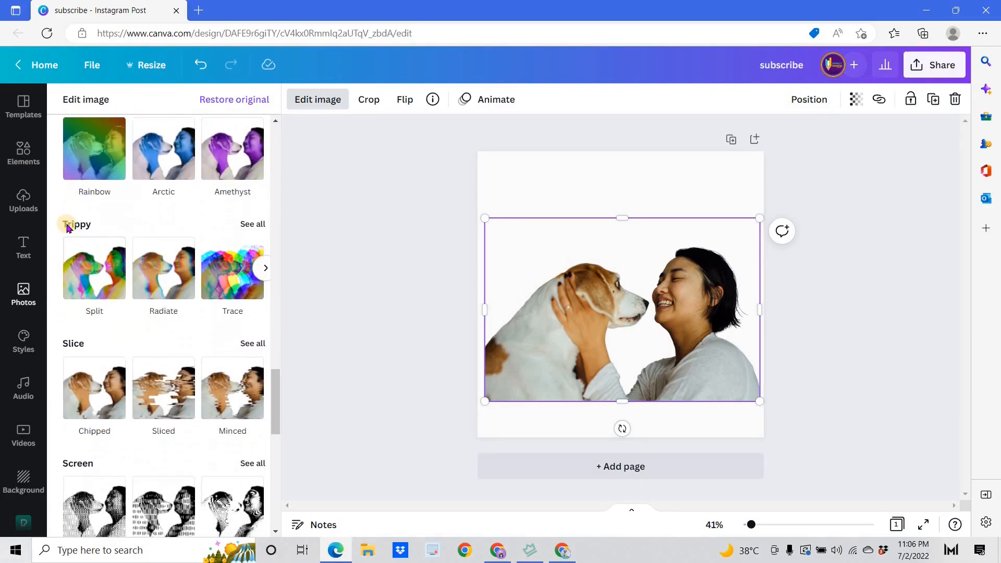
pyautogui.click(241, 226)
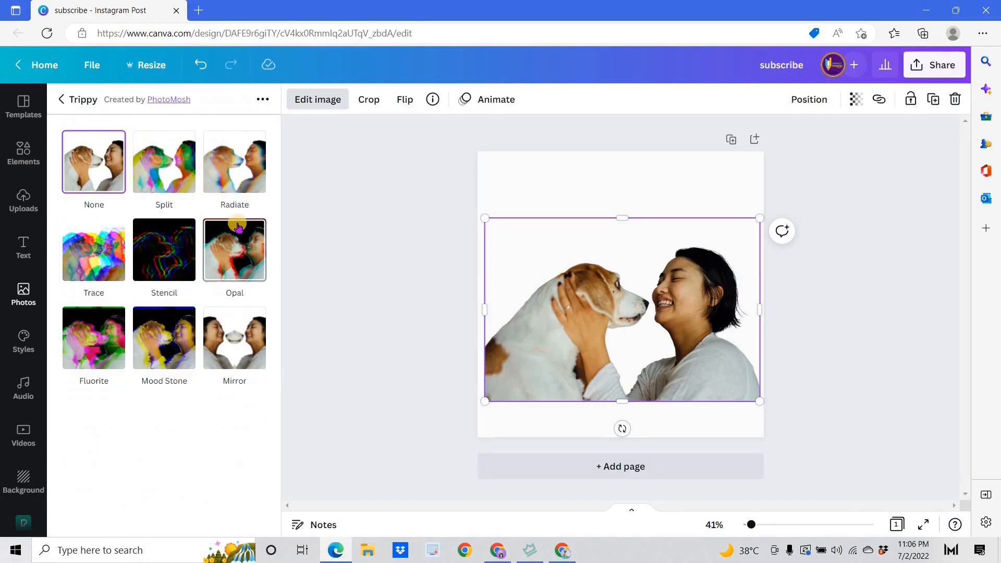
pyautogui.click(90, 254)
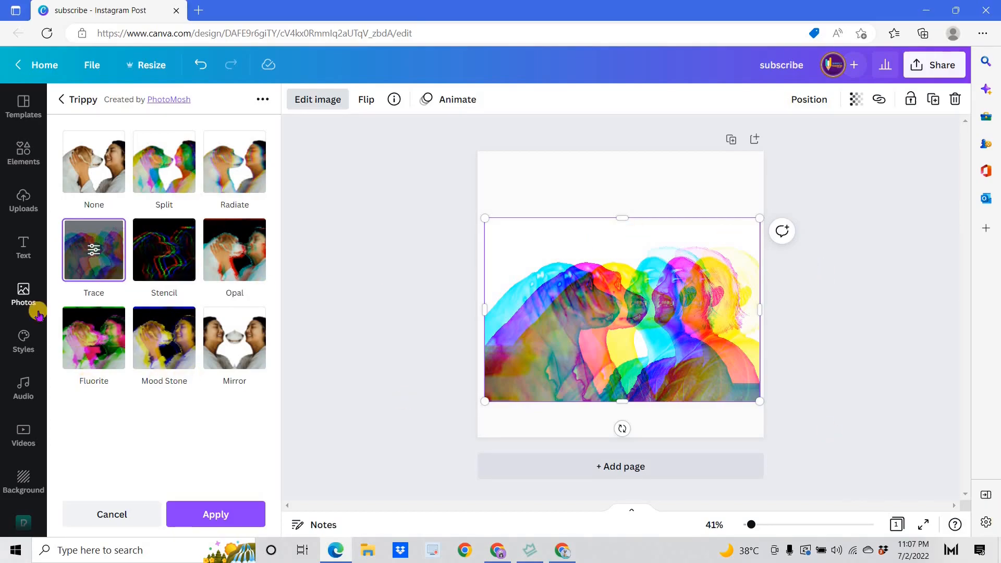
# Set the Trace effect's RGB shift amount to 0, colorize to 0 and brightness to 0.45, and apply it.
pyautogui.click(93, 251)
pyautogui.click(267, 336)
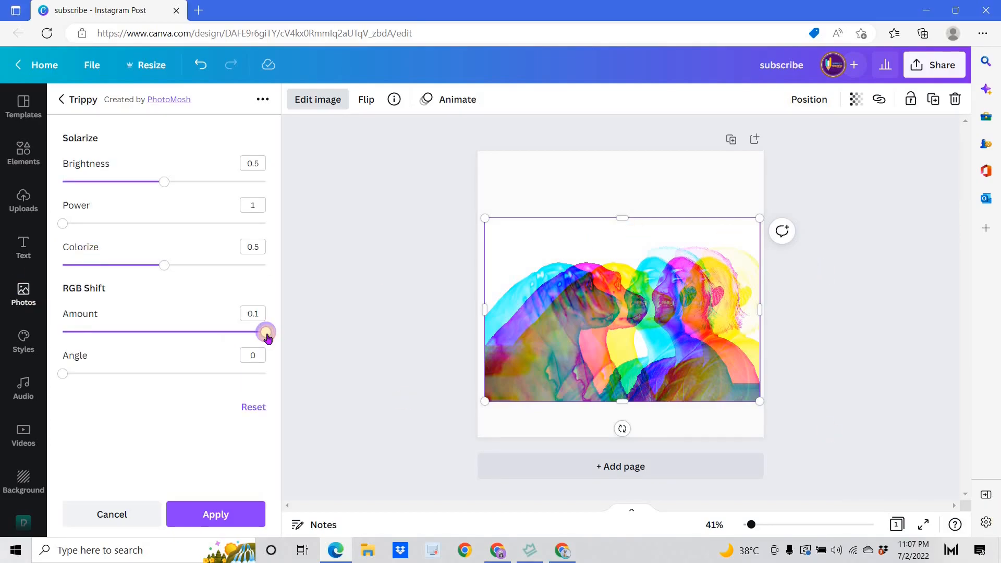
pyautogui.moveTo(267, 337); pyautogui.dragTo(6, 347)
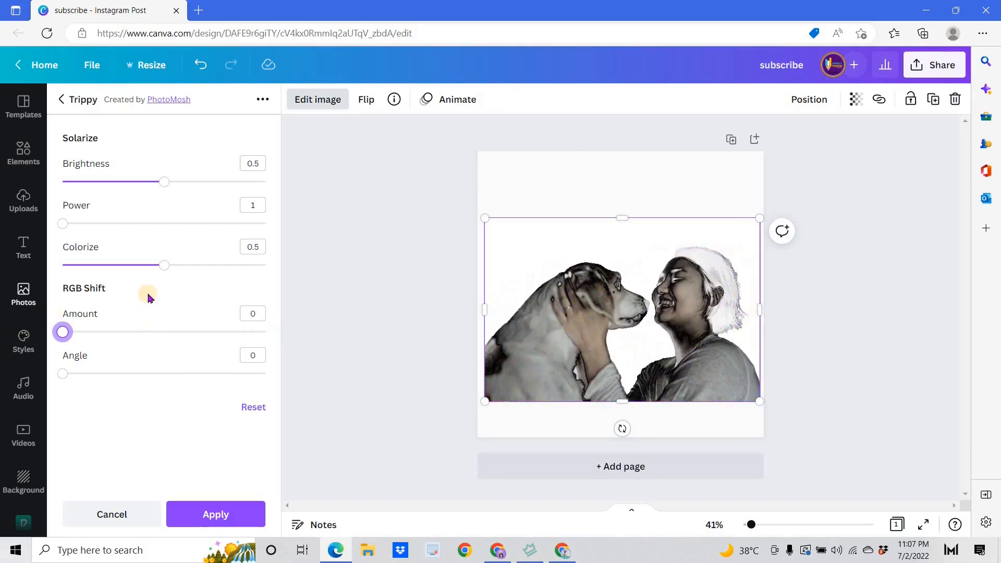
pyautogui.moveTo(166, 268); pyautogui.dragTo(30, 276)
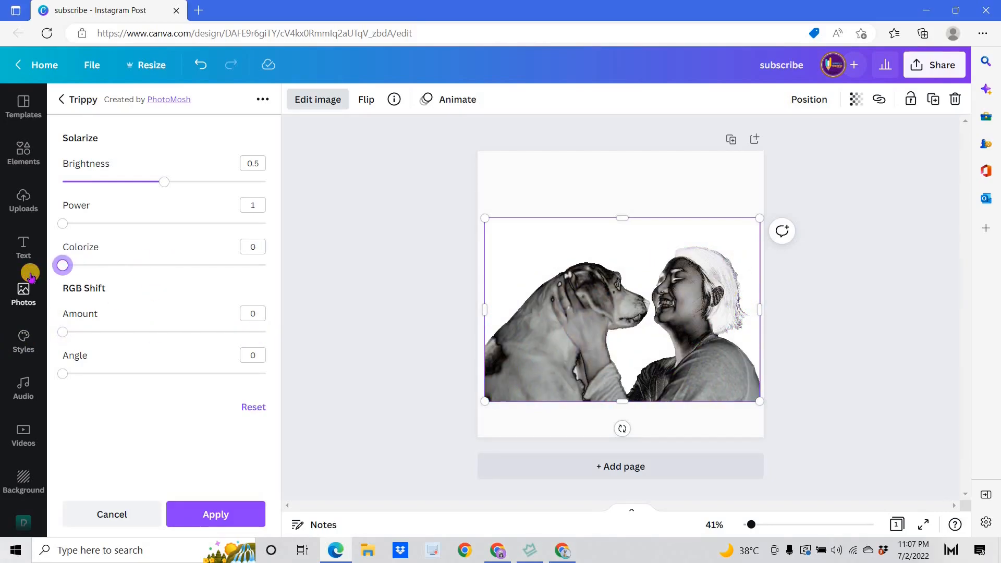
pyautogui.click(164, 184)
pyautogui.moveTo(163, 185); pyautogui.dragTo(148, 189)
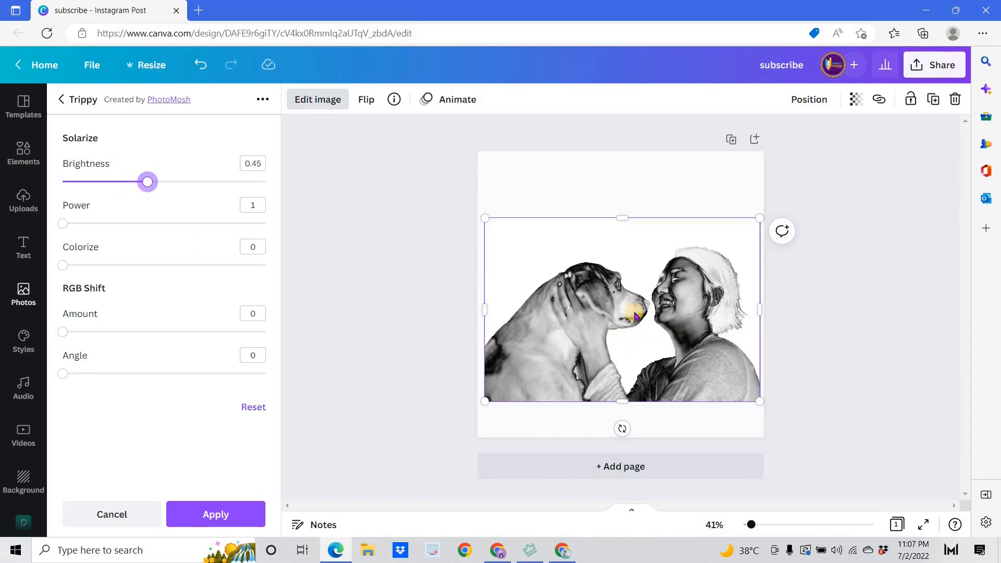
pyautogui.click(198, 518)
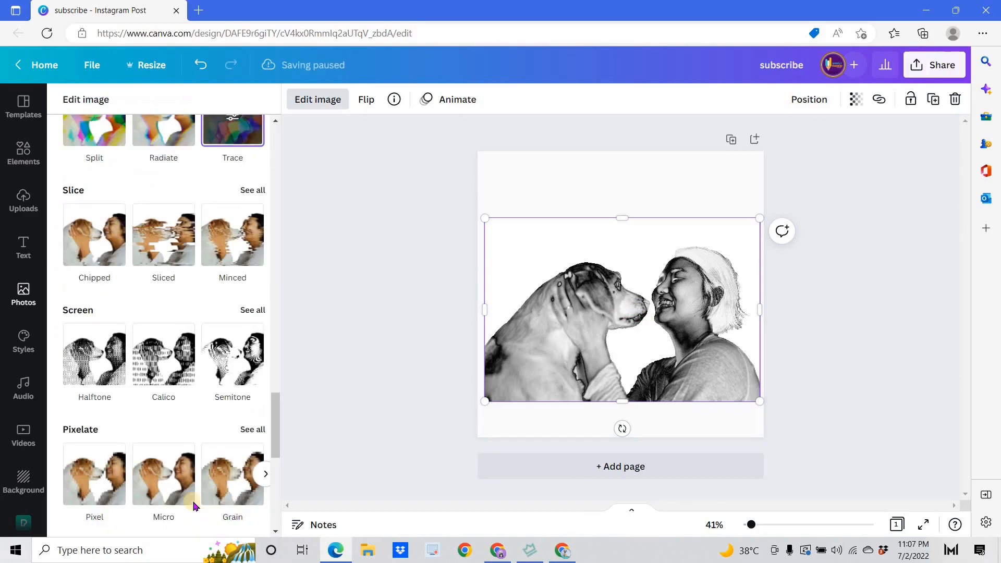
# Set the photo's blur adjustment to -50 to sharpen the sketch lines.
pyautogui.scroll(1, 148, 414)
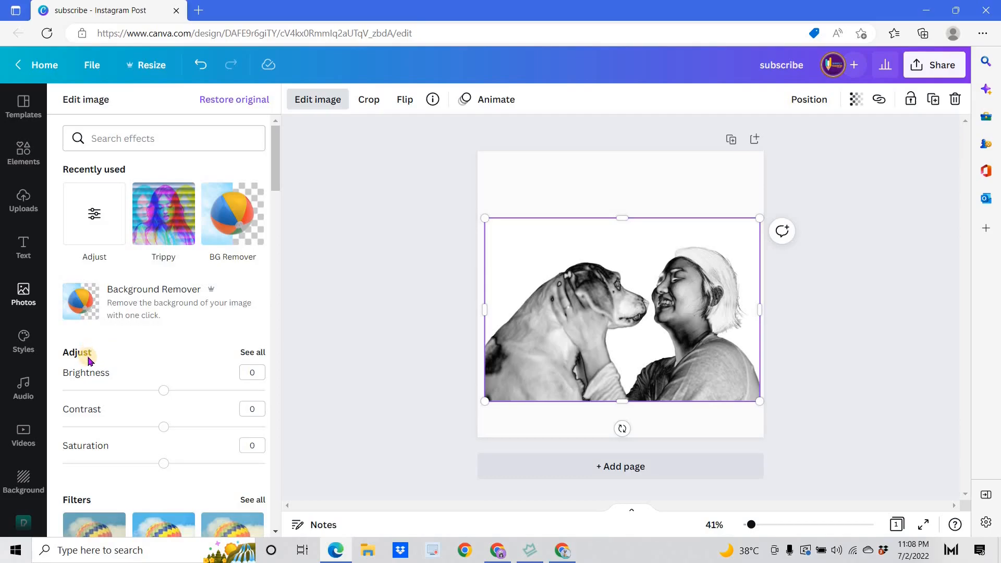
pyautogui.click(249, 354)
pyautogui.scroll(-3, 147, 375)
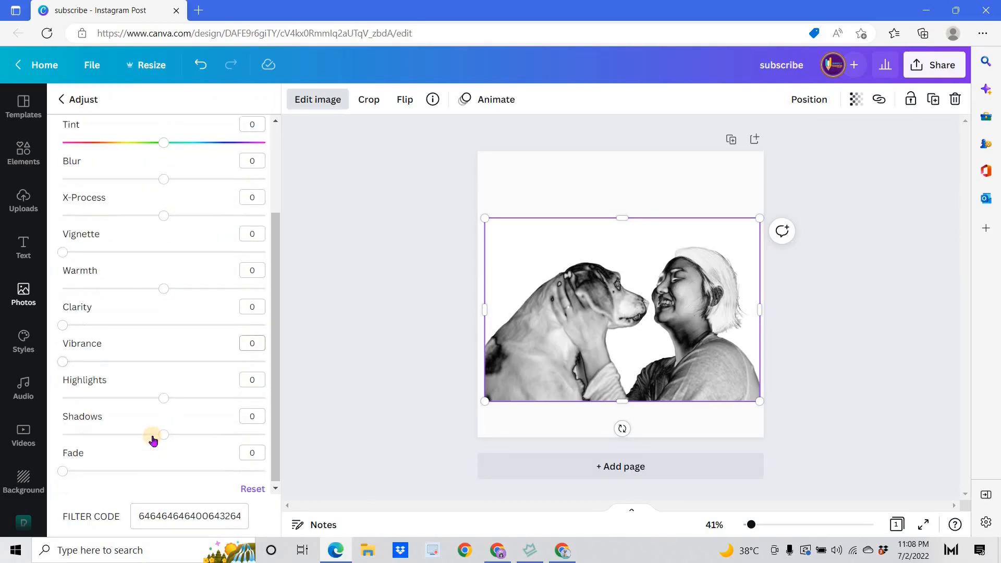
pyautogui.scroll(3, 166, 369)
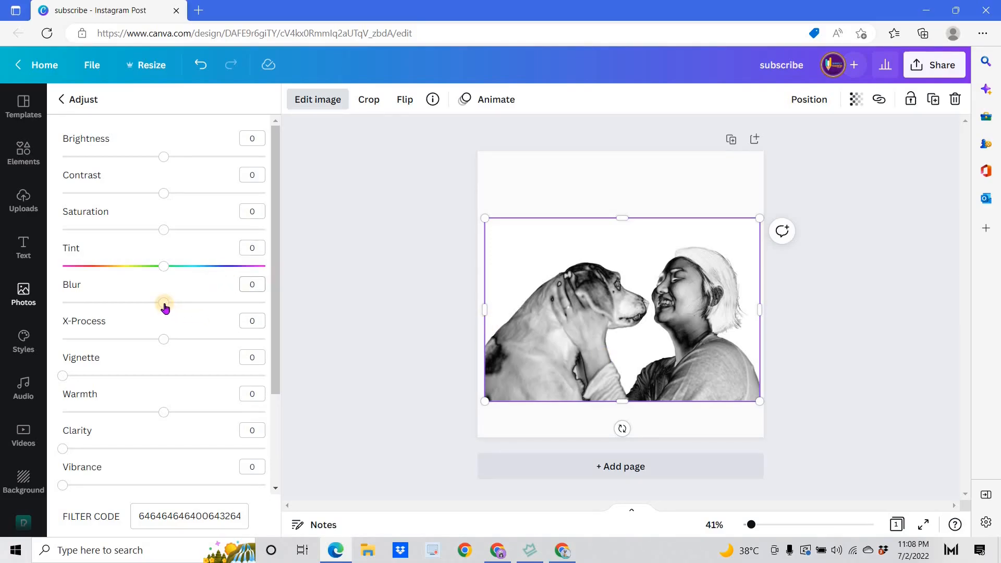
pyautogui.moveTo(164, 308); pyautogui.dragTo(96, 311)
pyautogui.click(258, 284)
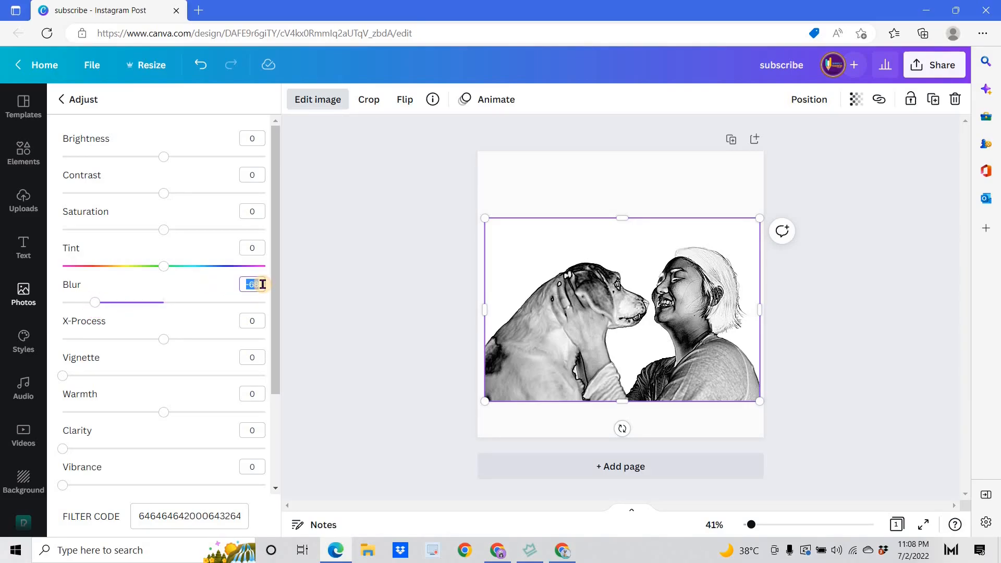
pyautogui.write('-50')
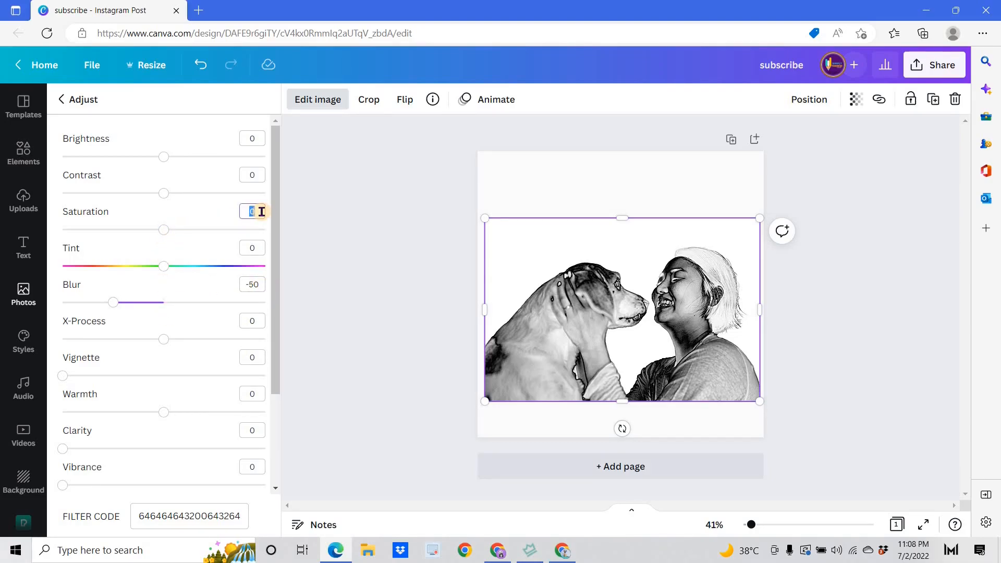
# Adjust the photo's saturation to 20, contrast to 20 and brightness to -10.
pyautogui.press('Return')
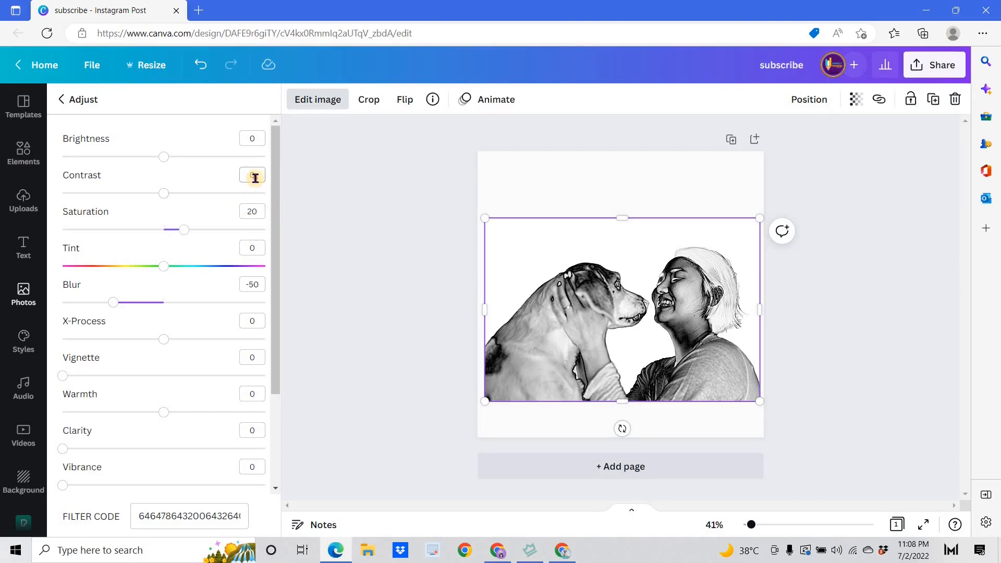
pyautogui.click(255, 178)
pyautogui.write('20')
pyautogui.press('Return')
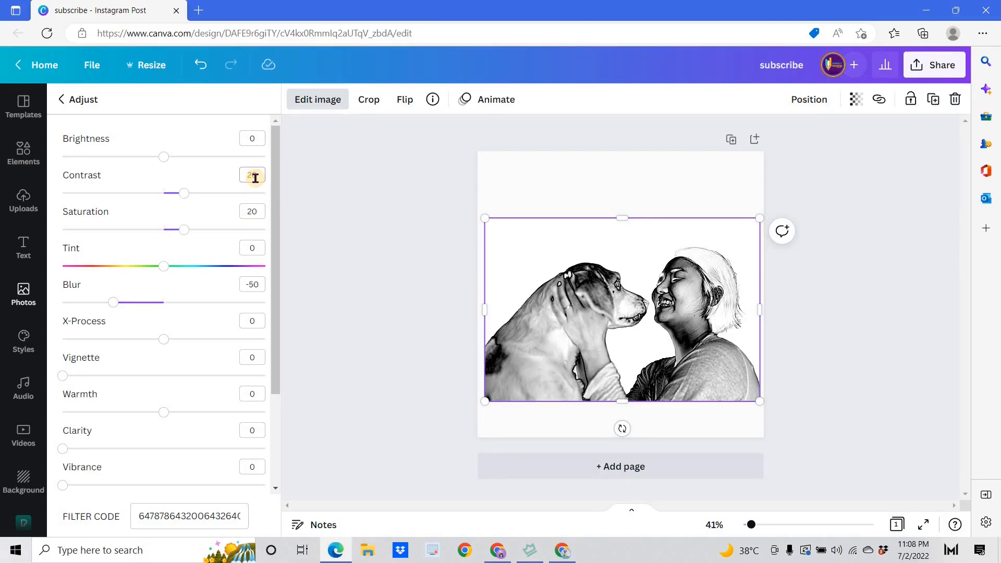
pyautogui.click(254, 140)
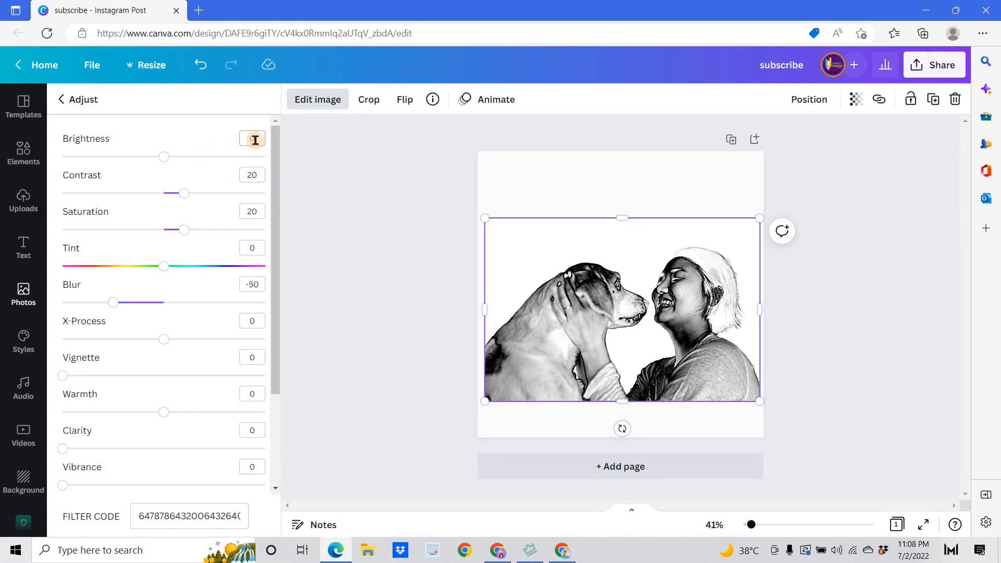
pyautogui.write('10')
pyautogui.press('Return')
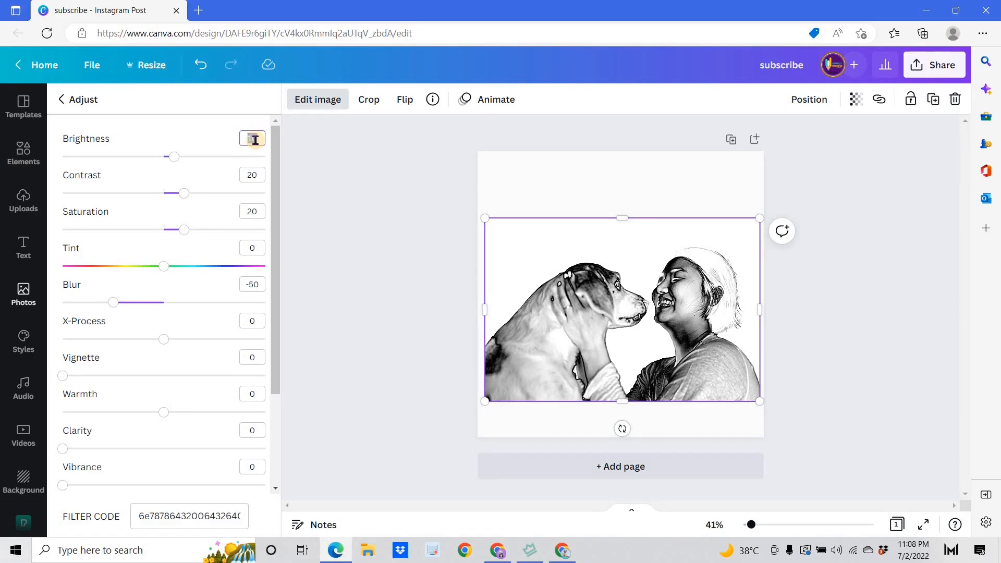
pyautogui.press('Return')
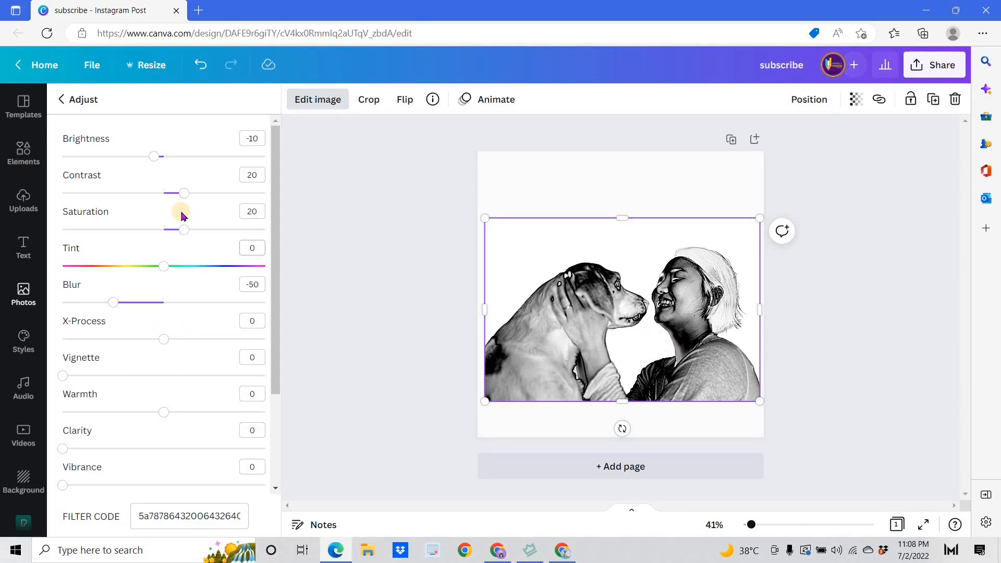
# Try lower saturation values on the photo and return the saturation to 20.
pyautogui.moveTo(185, 235); pyautogui.dragTo(144, 232)
pyautogui.click(176, 235)
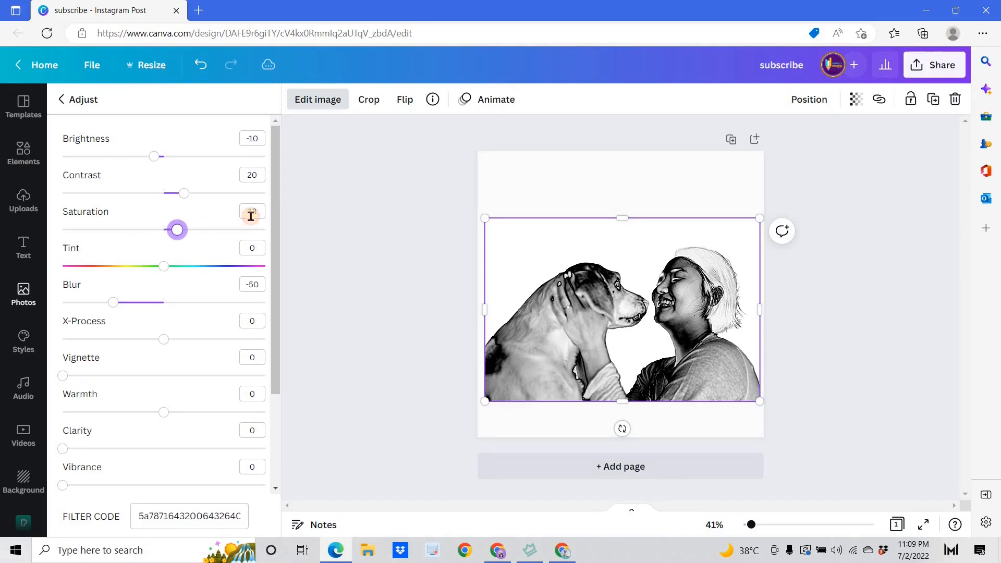
pyautogui.click(255, 212)
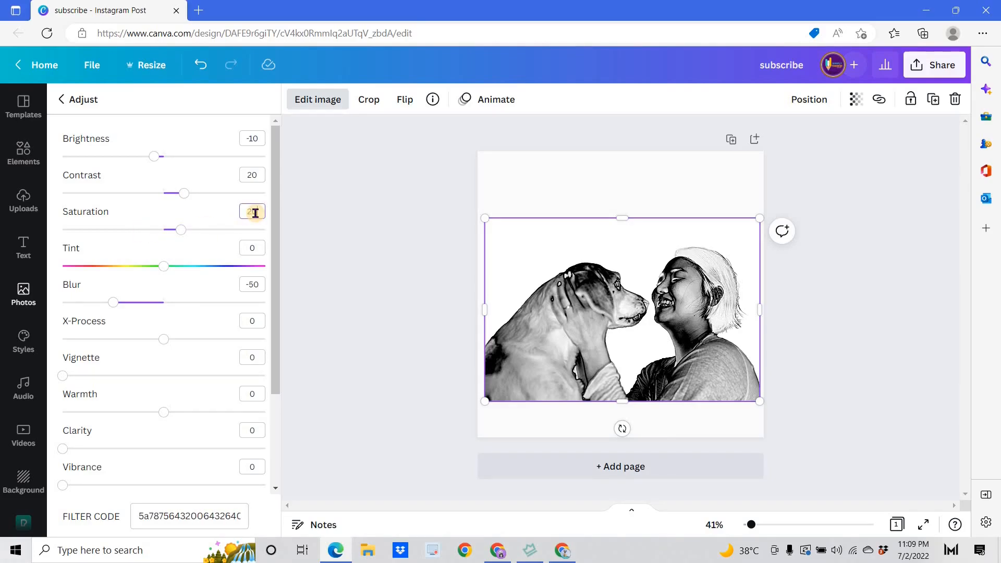
pyautogui.moveTo(185, 198)
pyautogui.mouseDown()
pyautogui.moveTo(155, 202)
pyautogui.moveTo(152, 194)
pyautogui.moveTo(185, 203)
pyautogui.mouseUp()
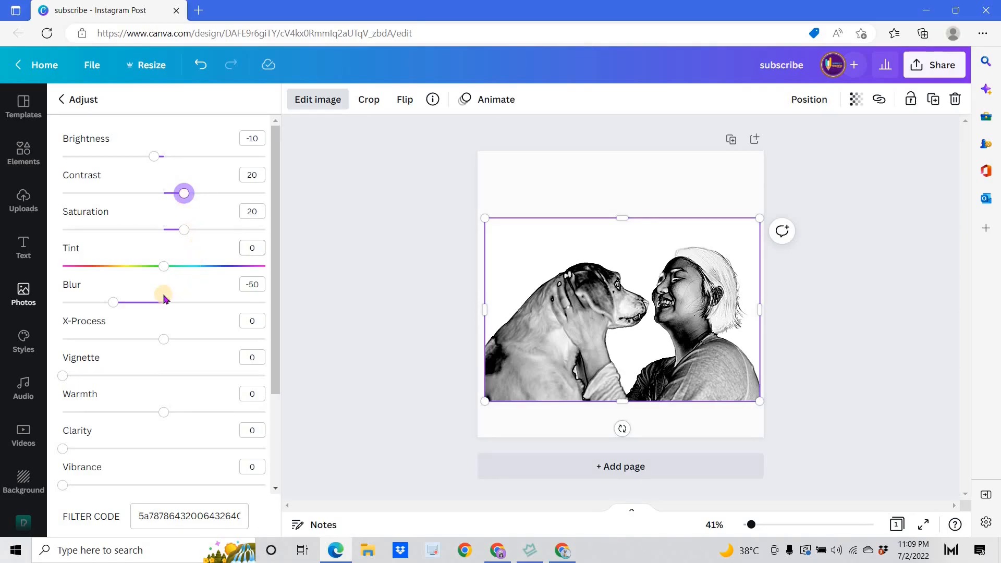
# Try a stronger negative blur on the photo and return the blur to -50.
pyautogui.scroll(-2, 164, 292)
pyautogui.moveTo(113, 209)
pyautogui.mouseDown()
pyautogui.moveTo(47, 208)
pyautogui.moveTo(101, 209)
pyautogui.mouseUp()
pyautogui.click(260, 190)
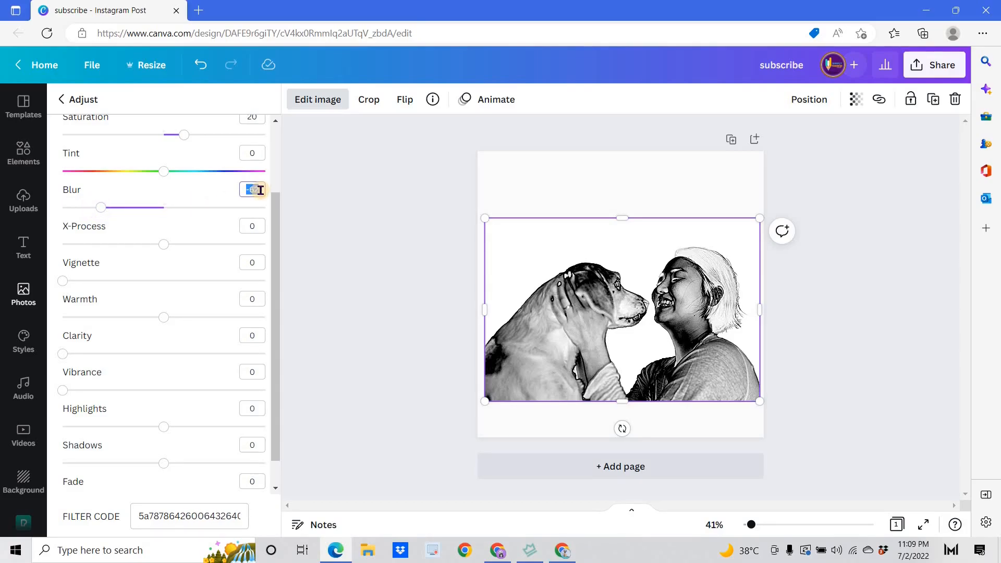
pyautogui.write('-50')
pyautogui.press('Return')
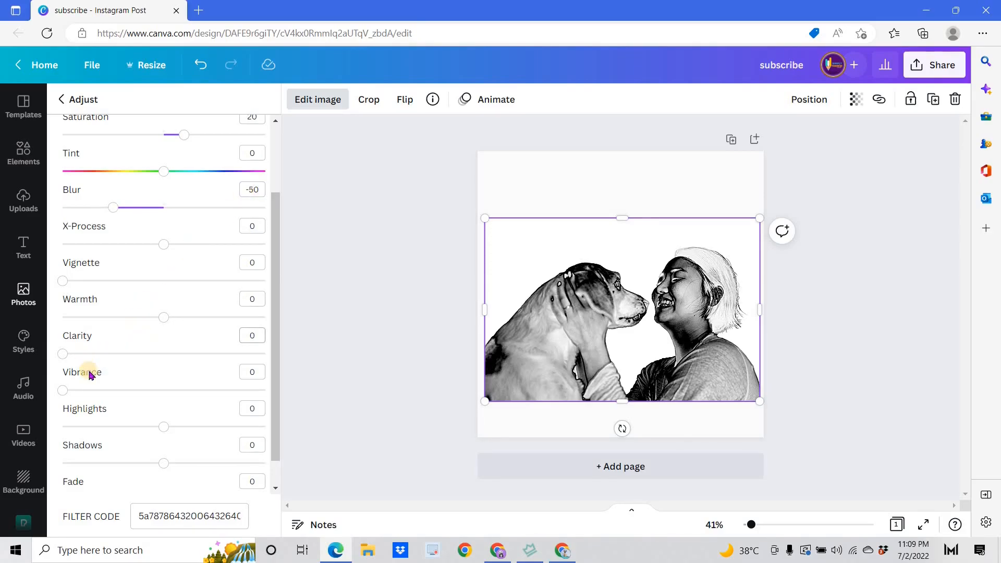
# Raise the photo's shadows to 99 and its clarity to 50.
pyautogui.moveTo(165, 466); pyautogui.dragTo(246, 464)
pyautogui.moveTo(71, 448); pyautogui.dragTo(266, 462)
pyautogui.scroll(-1, 127, 445)
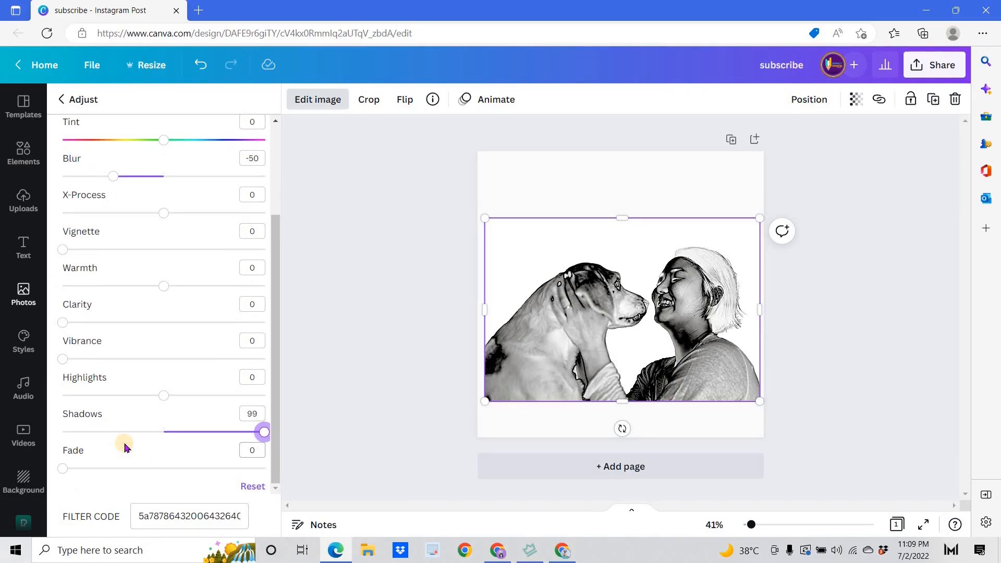
pyautogui.scroll(3, 139, 399)
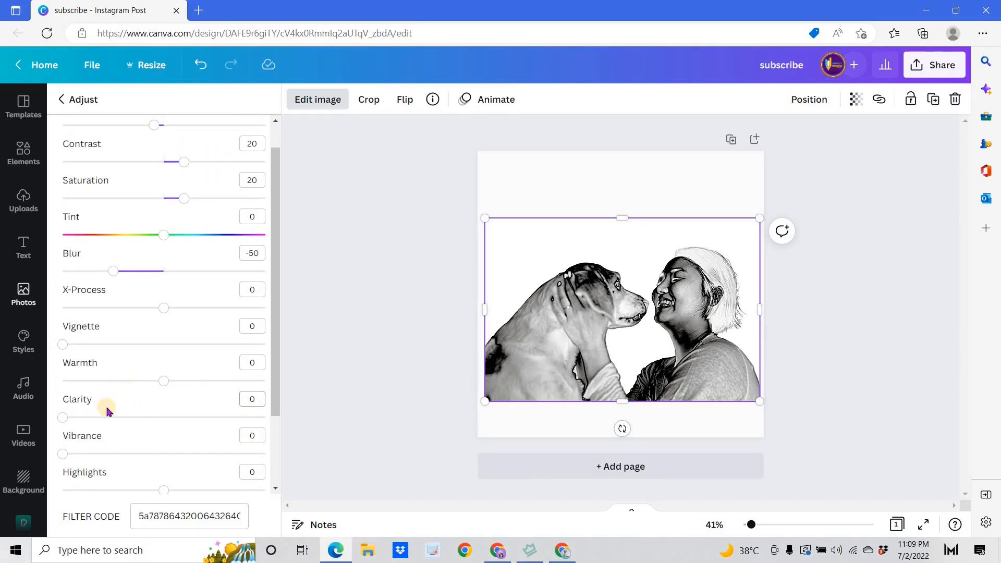
pyautogui.moveTo(70, 420); pyautogui.dragTo(166, 423)
pyautogui.scroll(1, 195, 384)
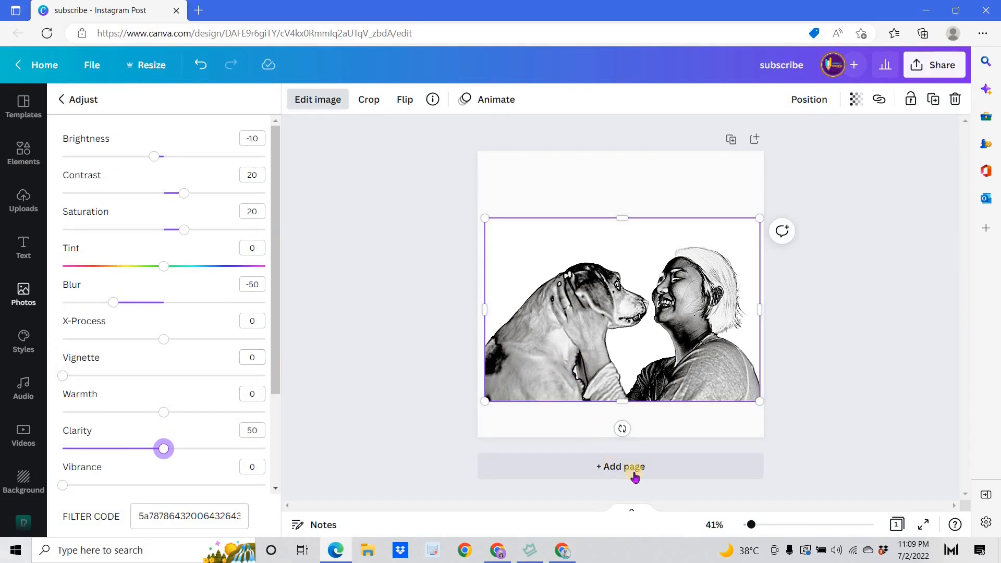
# Enlarge the sketch photo from its two lower corners until it spans the full width of the page.
pyautogui.click(766, 525)
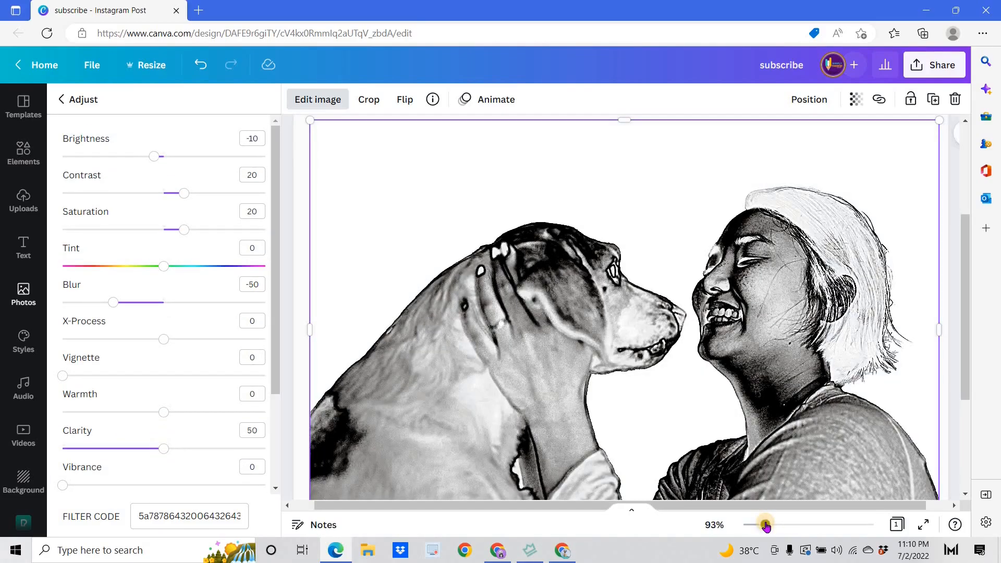
pyautogui.click(751, 525)
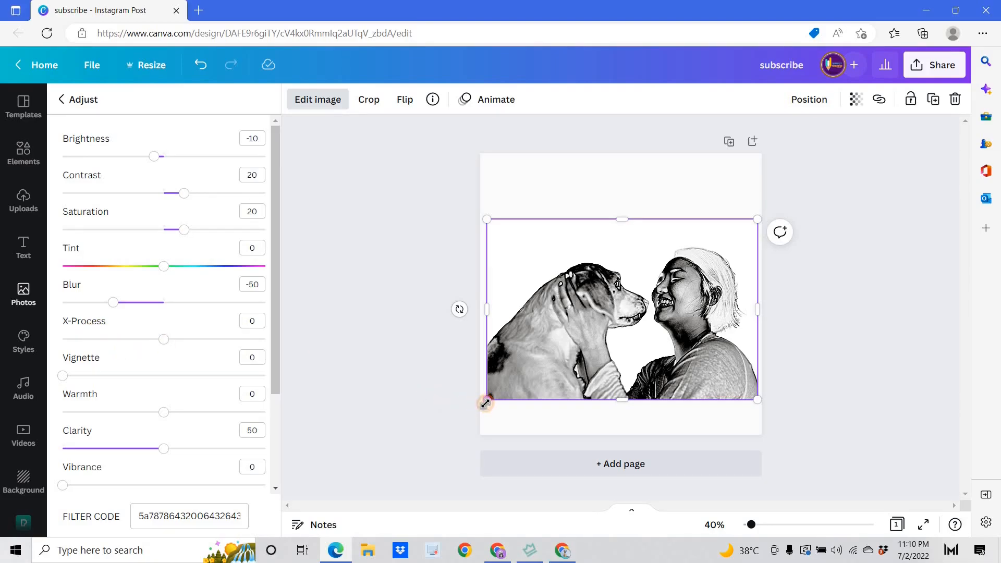
pyautogui.moveTo(485, 405); pyautogui.dragTo(480, 404)
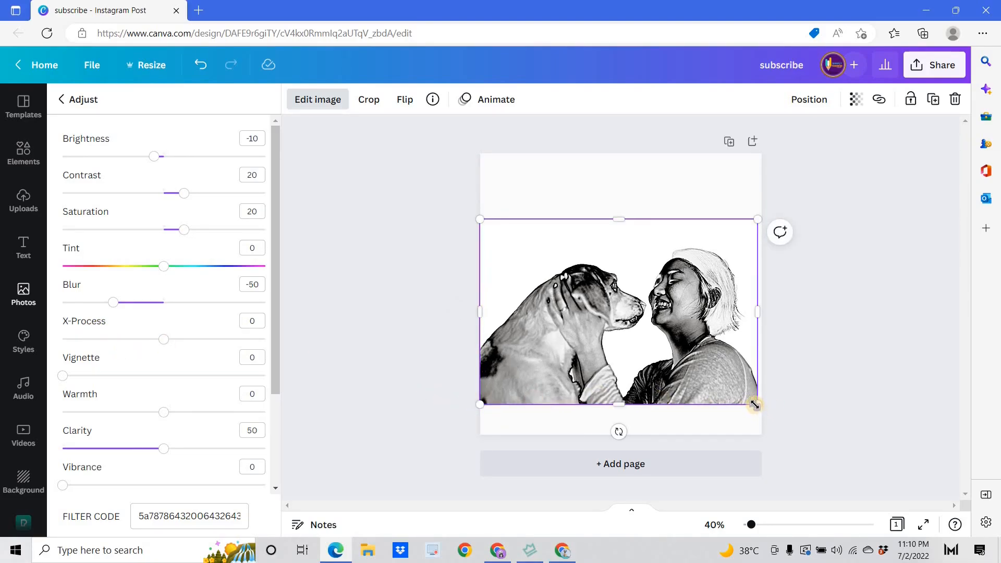
pyautogui.moveTo(759, 406); pyautogui.dragTo(762, 410)
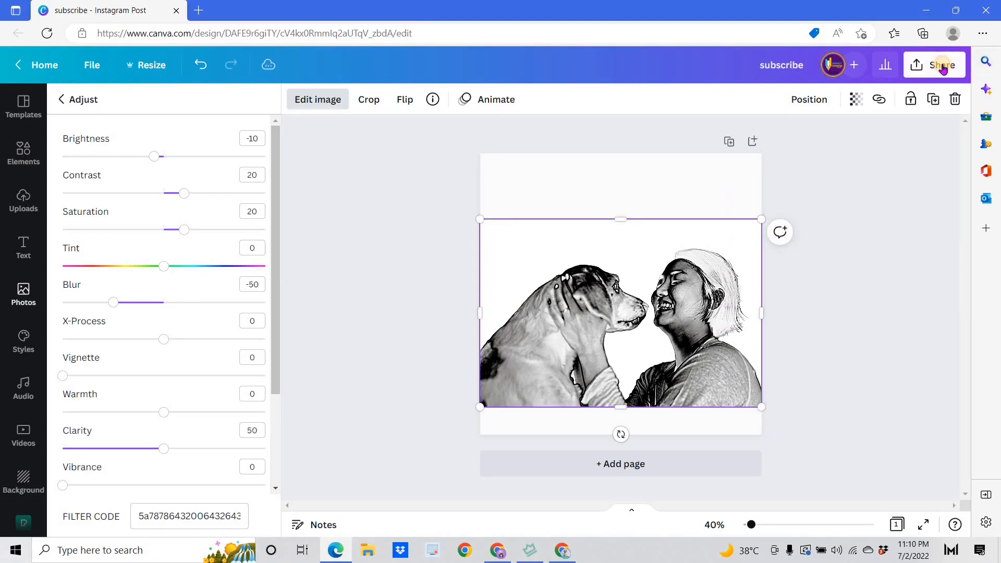
# Download the design as a PNG at size 1.5 (1620 × 1620 px), then open the downloaded image to check it and close it.
pyautogui.click(936, 64)
pyautogui.click(833, 386)
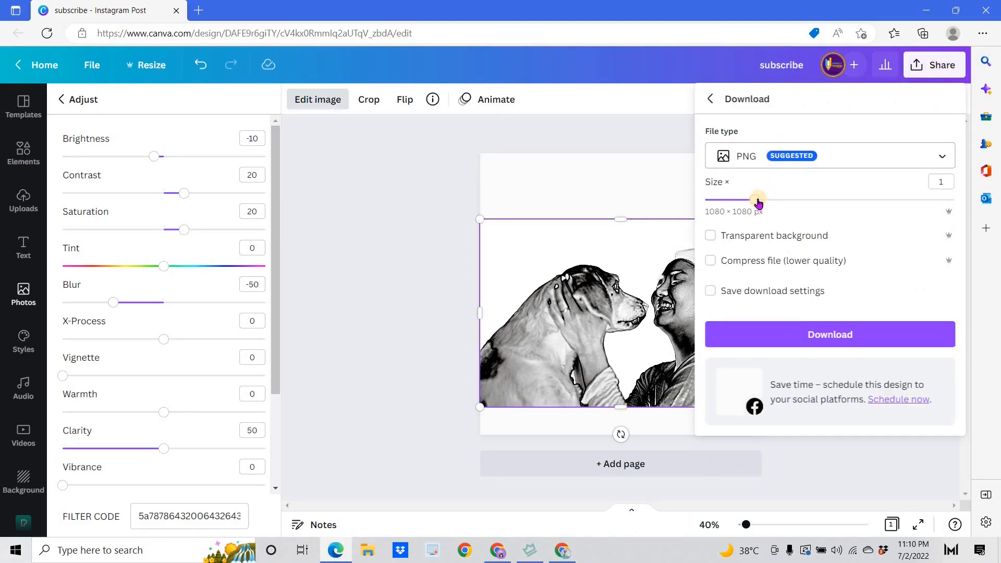
pyautogui.click(781, 200)
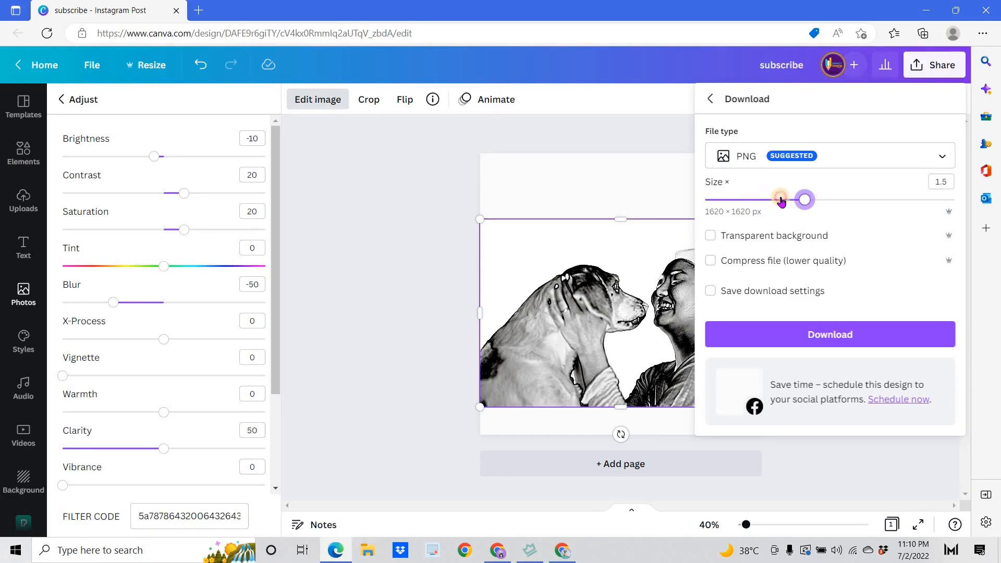
pyautogui.click(824, 338)
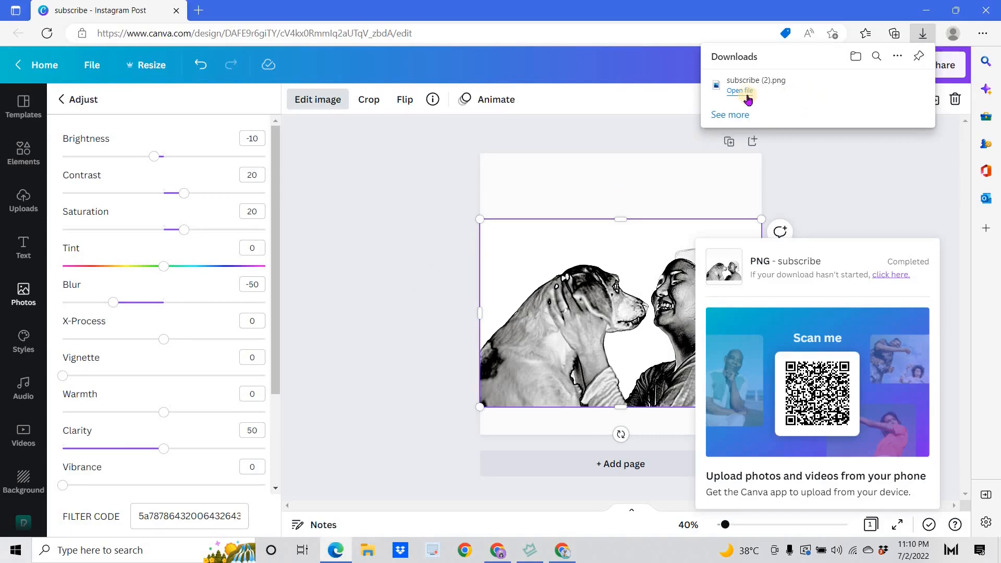
pyautogui.click(743, 92)
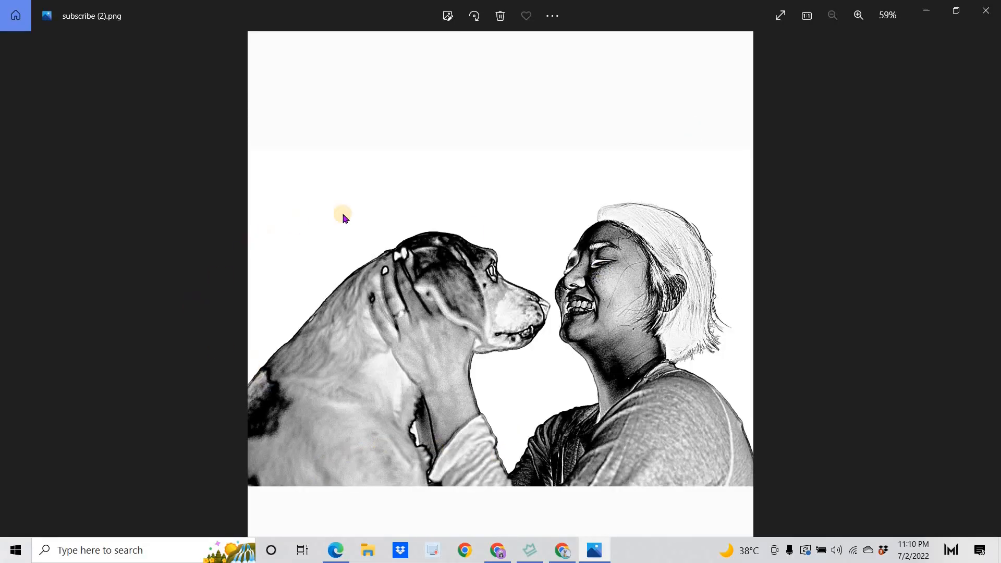
pyautogui.click(983, 12)
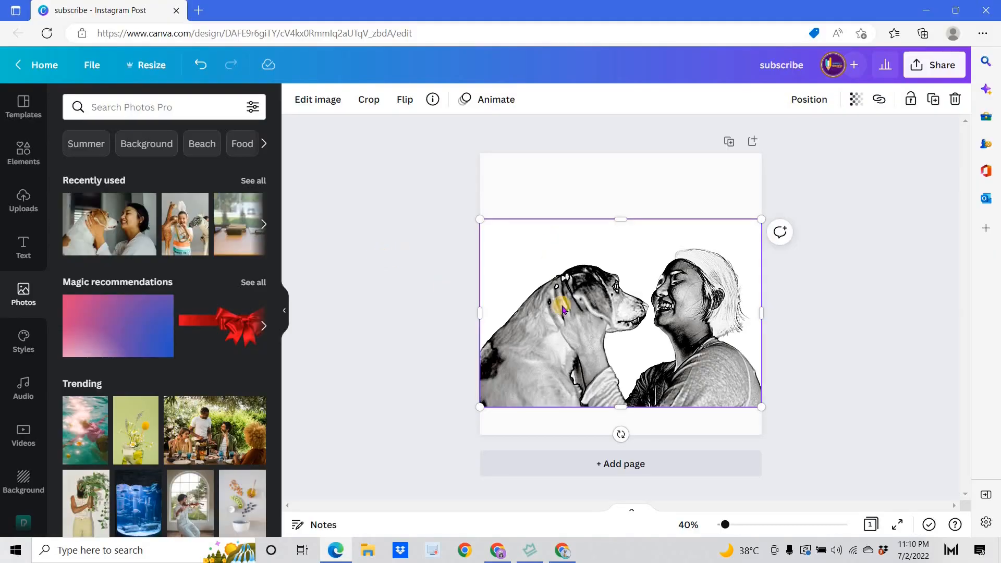
# Open the image editing options for the sketch photo.
pyautogui.click(319, 102)
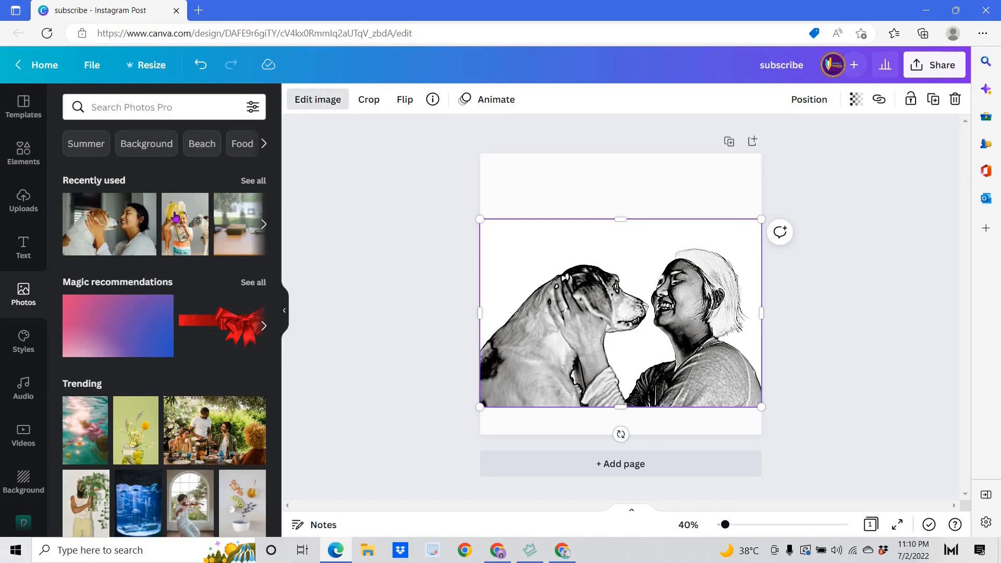